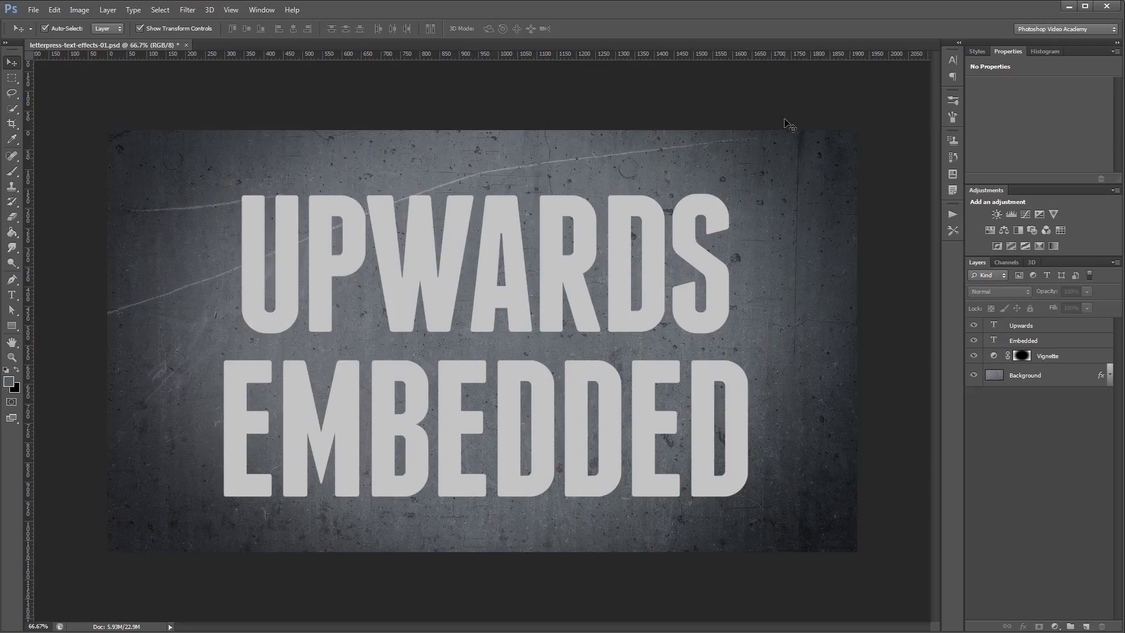
click(1071, 357)
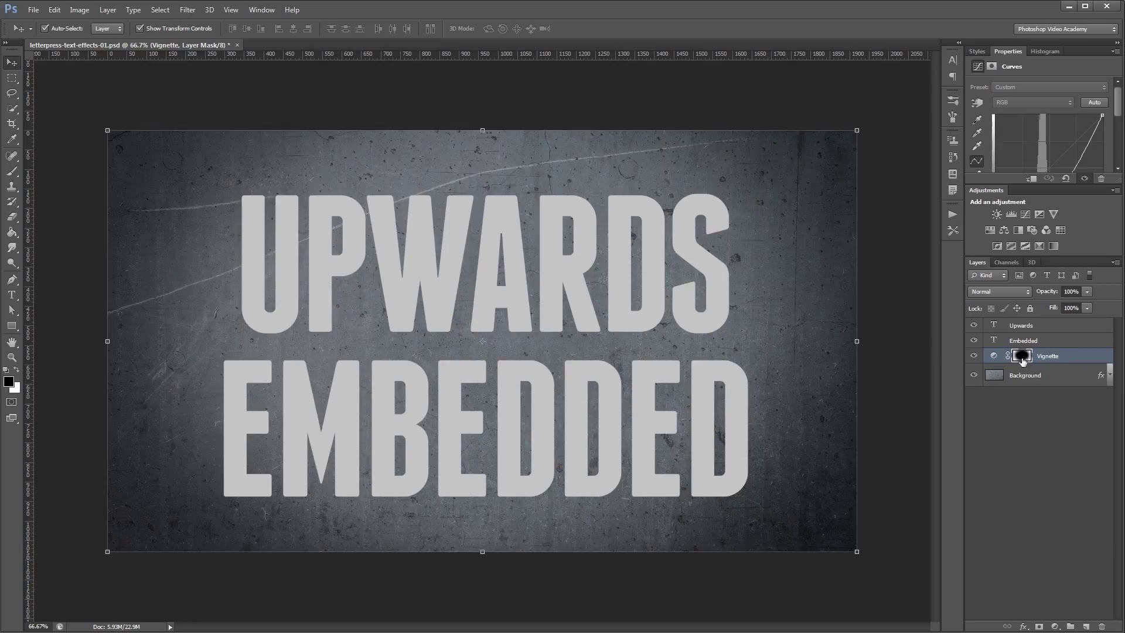
click(918, 360)
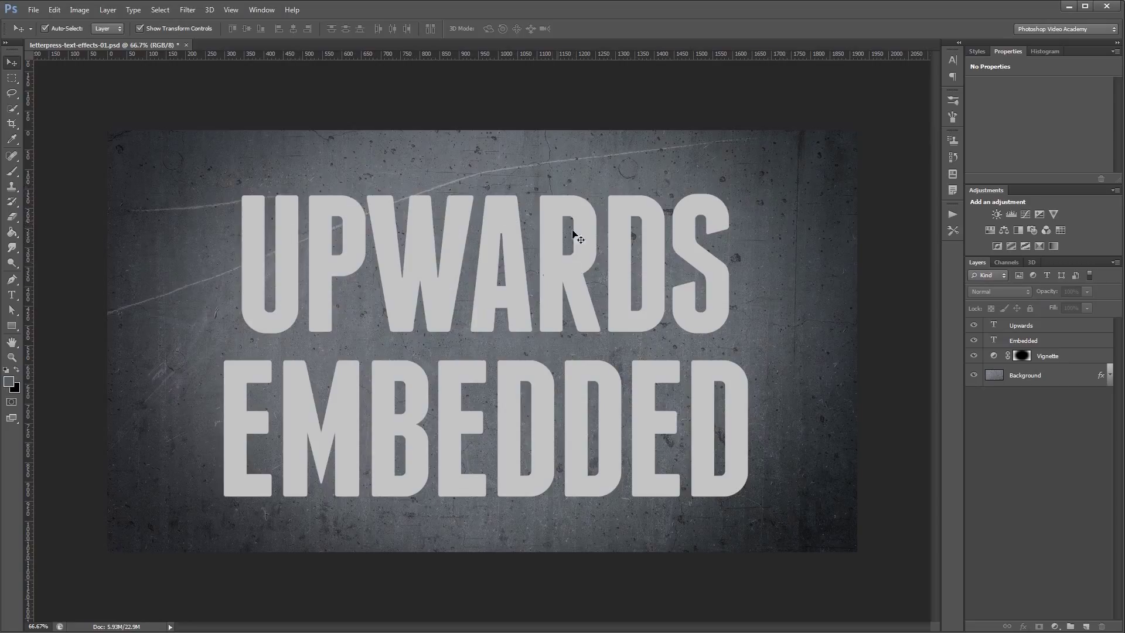
- Set the fill of the Upwards text layer to 0%
click(515, 270)
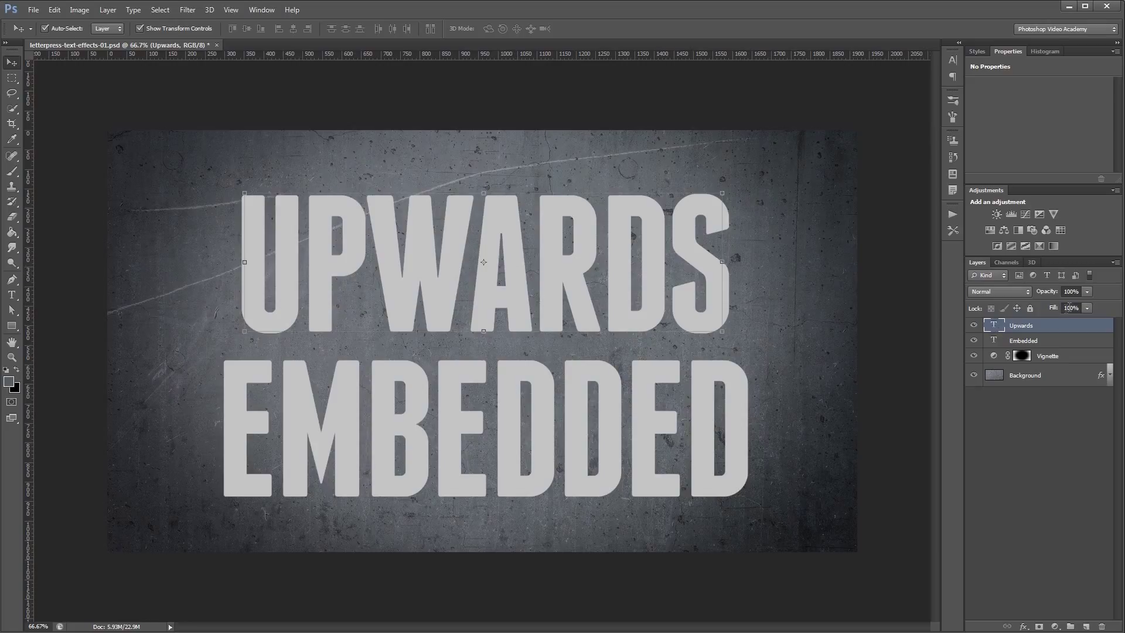
drag(1070, 307, 1062, 311)
text(0)
key(Return)
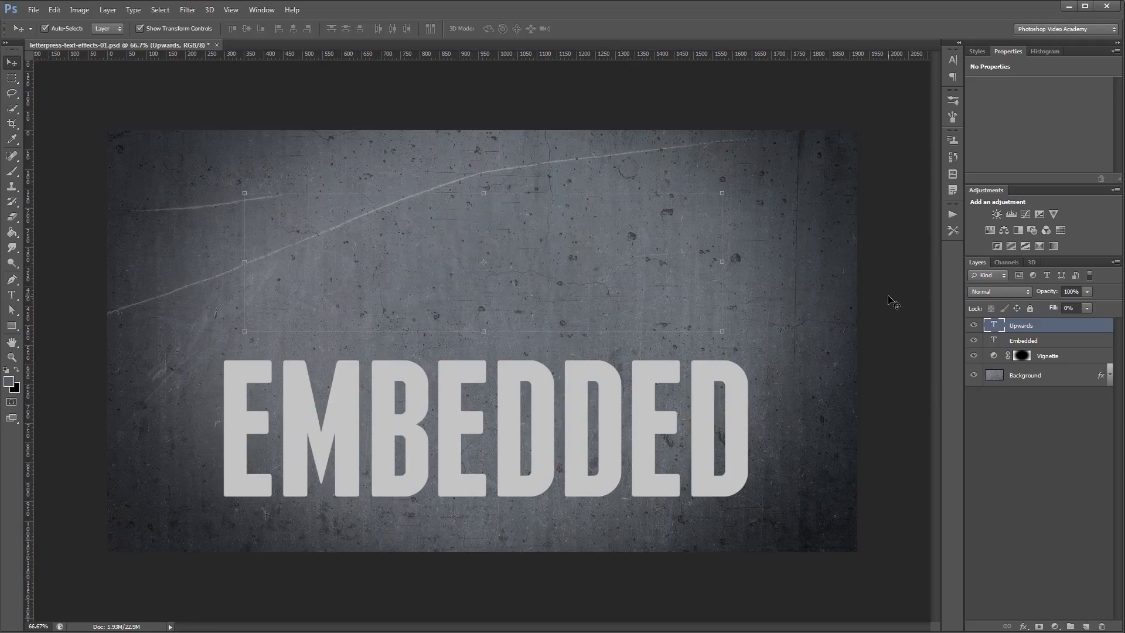
- Add a Bevel & Emboss effect to the Upwards layer with its style set to Emboss
double_click(1050, 326)
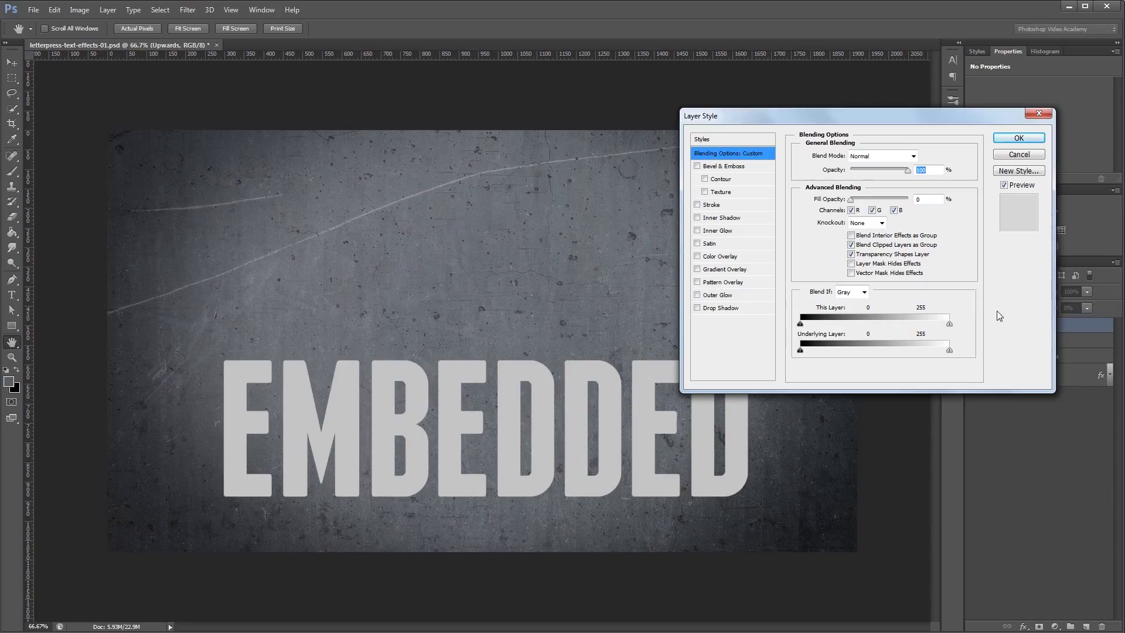
click(726, 167)
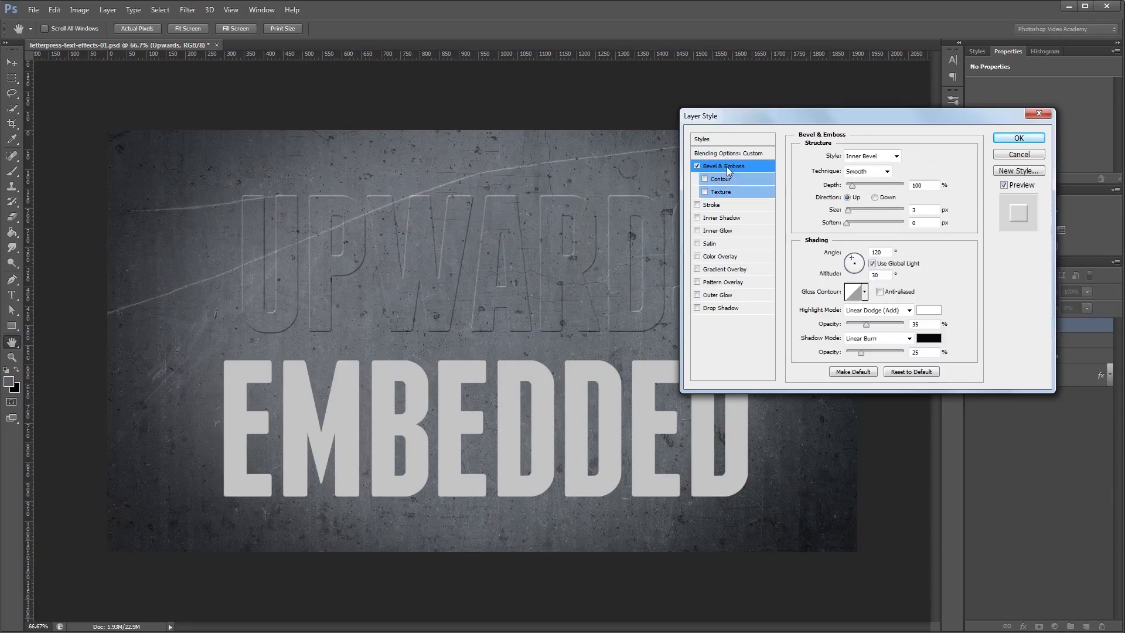
click(875, 160)
click(873, 185)
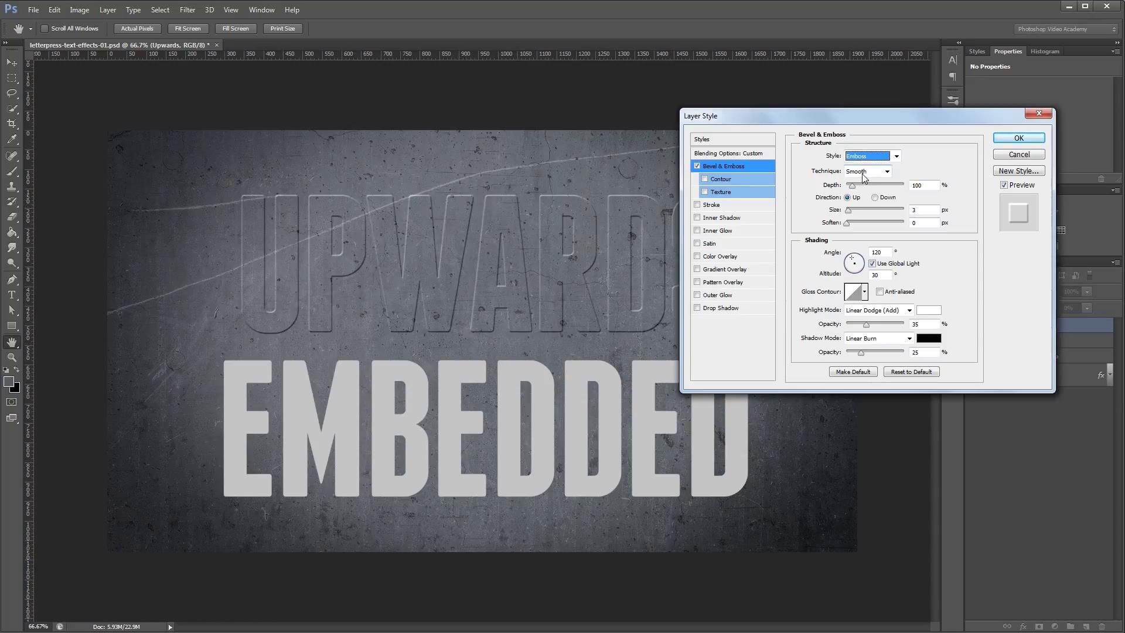
- Use an anti-aliased linear gloss contour for the Upwards bevel and set its highlight opacity to 50%
click(927, 185)
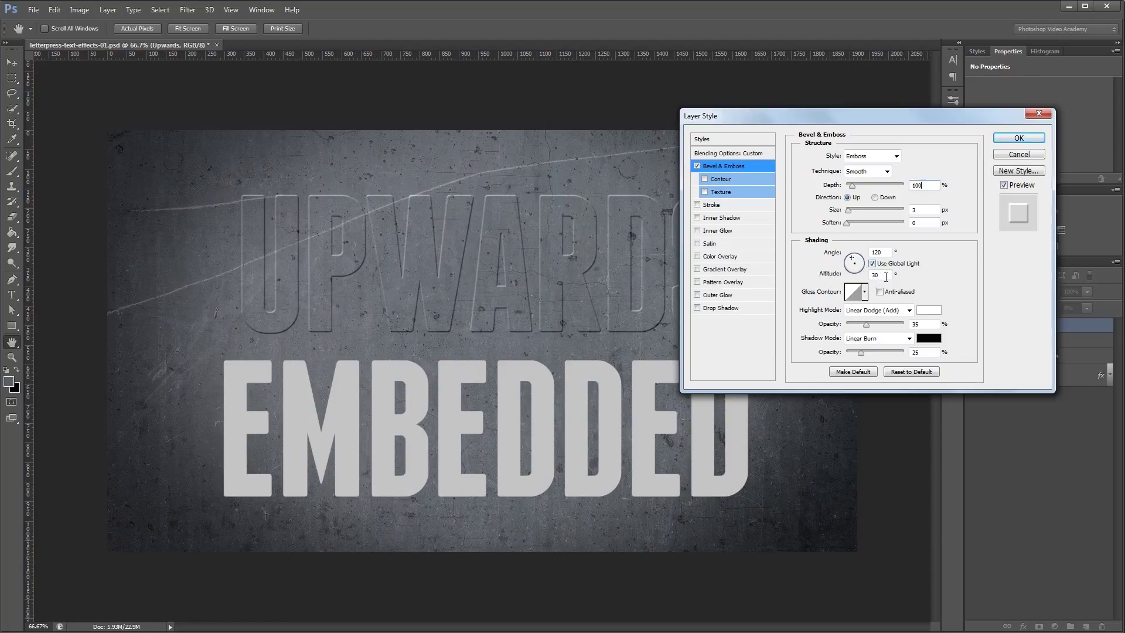
click(864, 291)
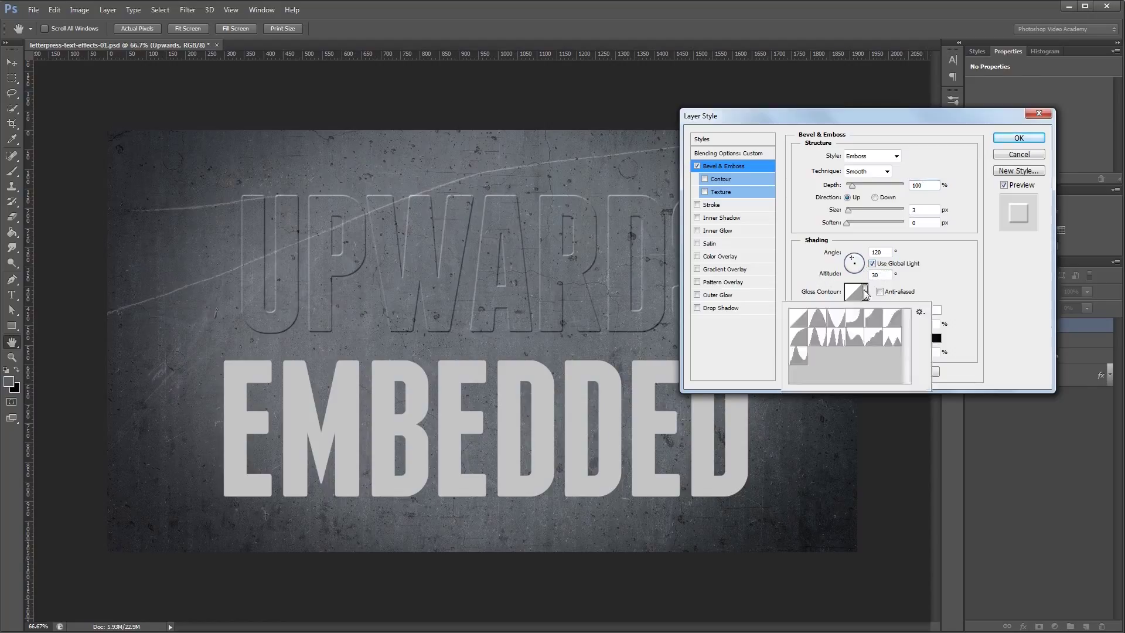
double_click(799, 316)
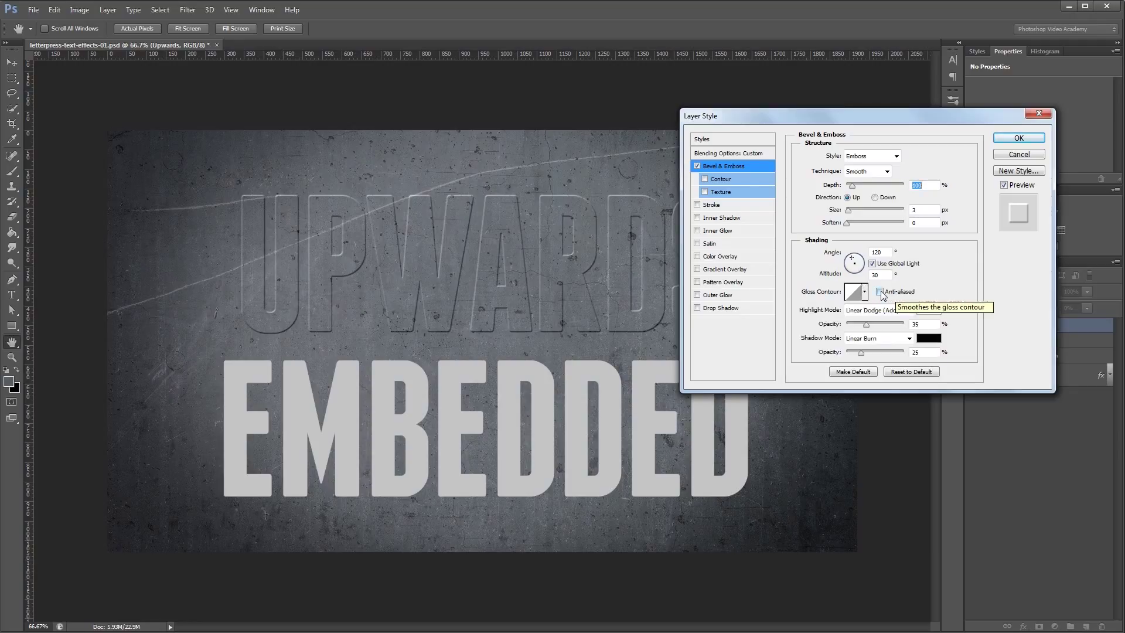
click(880, 292)
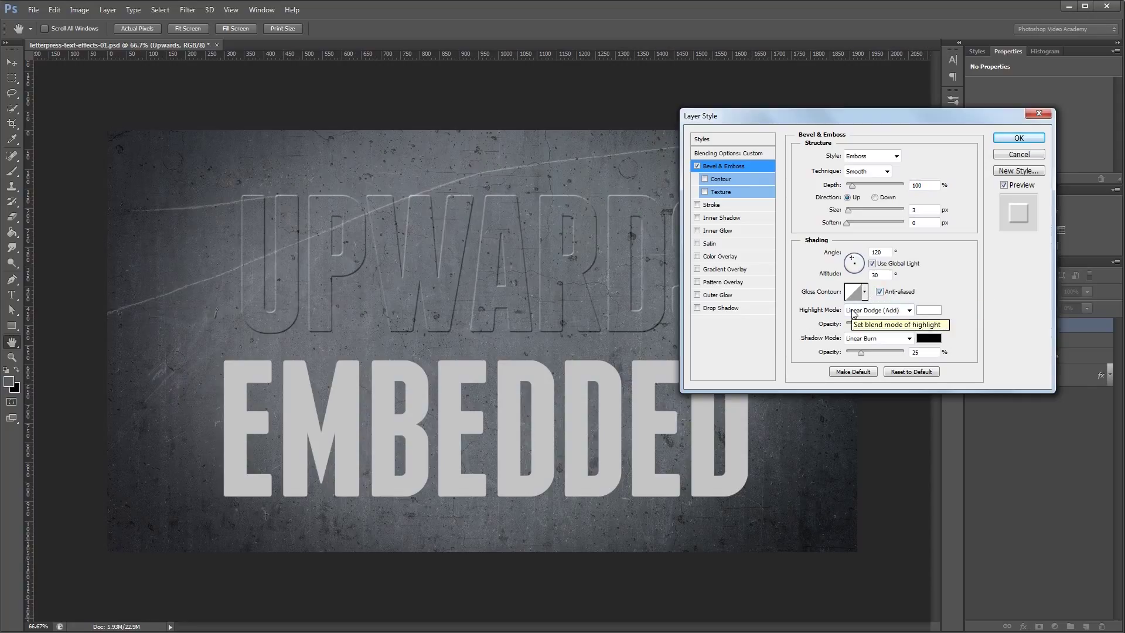
drag(864, 323, 877, 320)
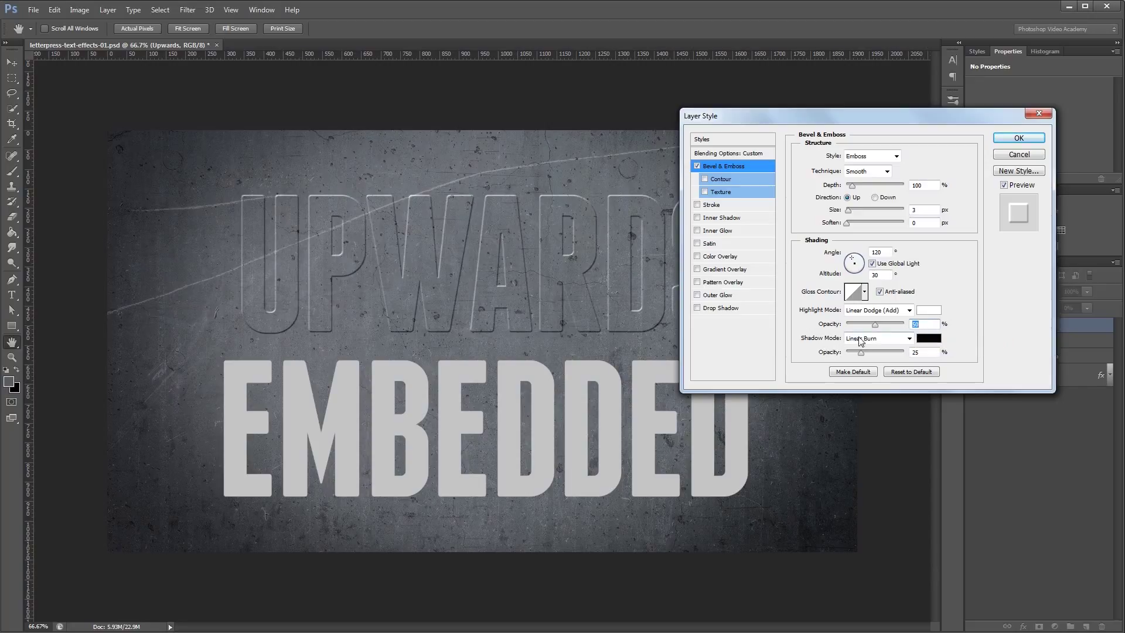
click(925, 352)
- Add a Gradient Overlay to the Upwards layer with a 100° angle, Overlay blend mode and 7% opacity, comparing it switched off and on
click(740, 270)
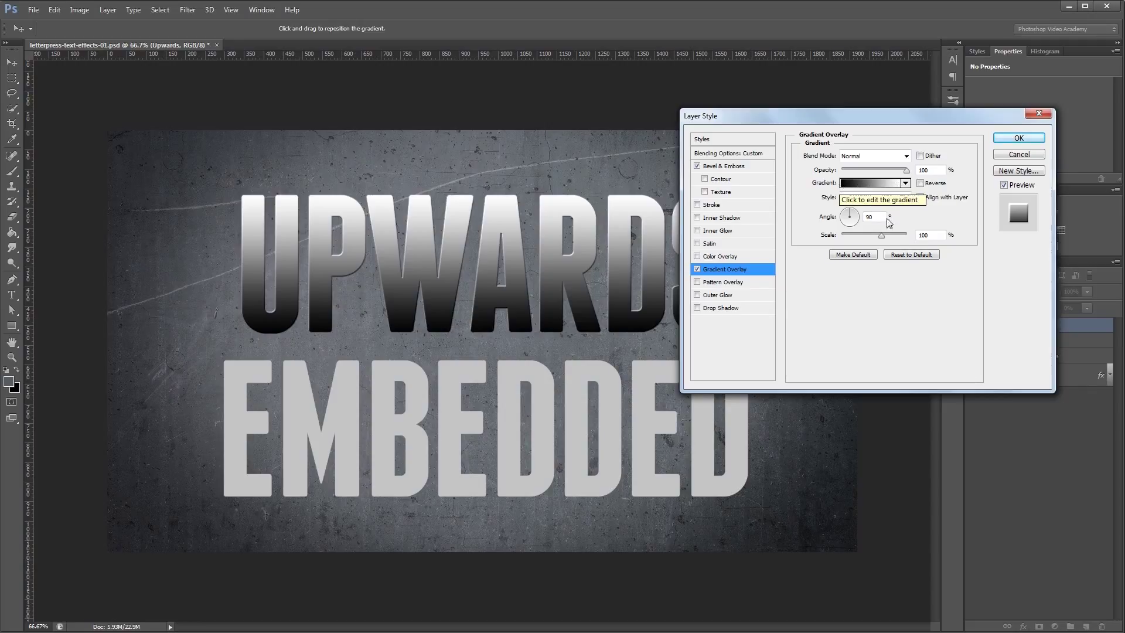
double_click(872, 217)
text(180)
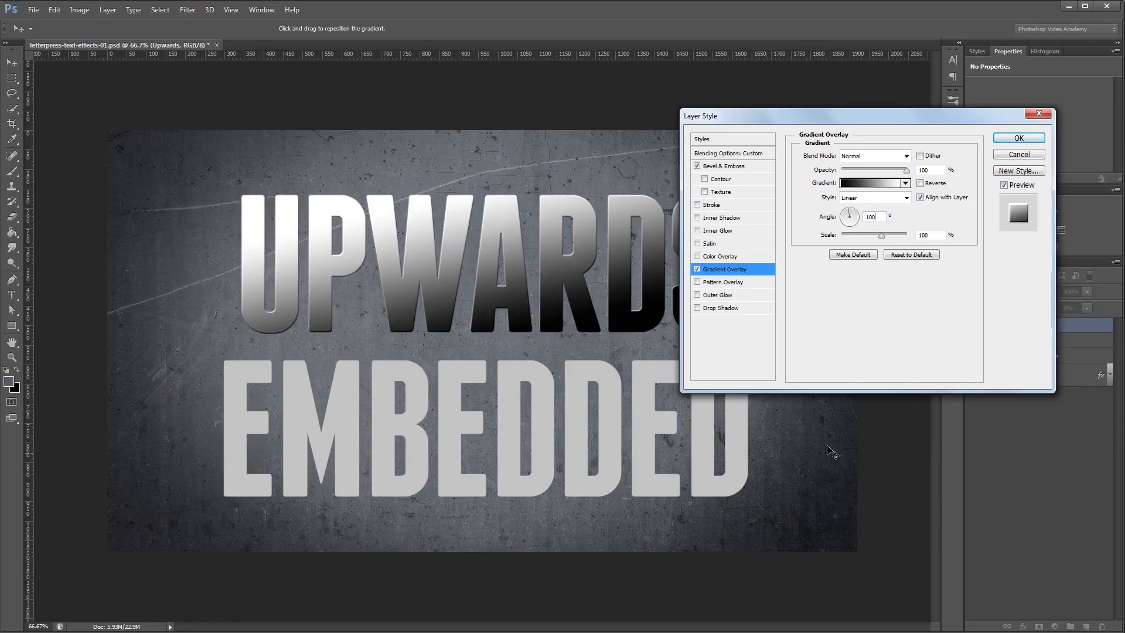
click(869, 156)
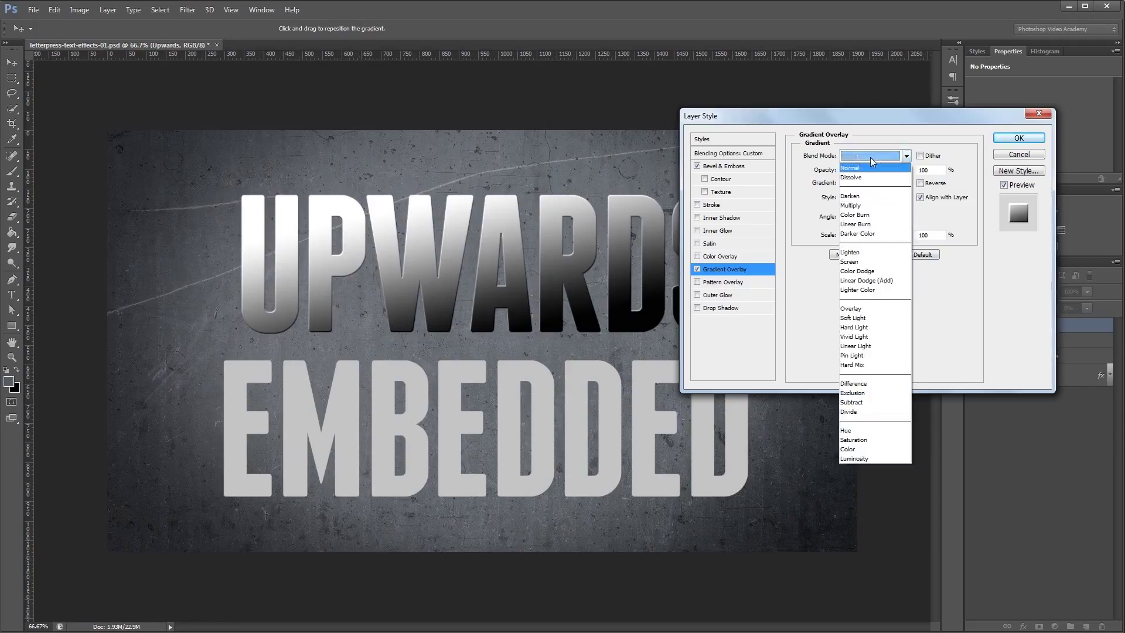
click(850, 308)
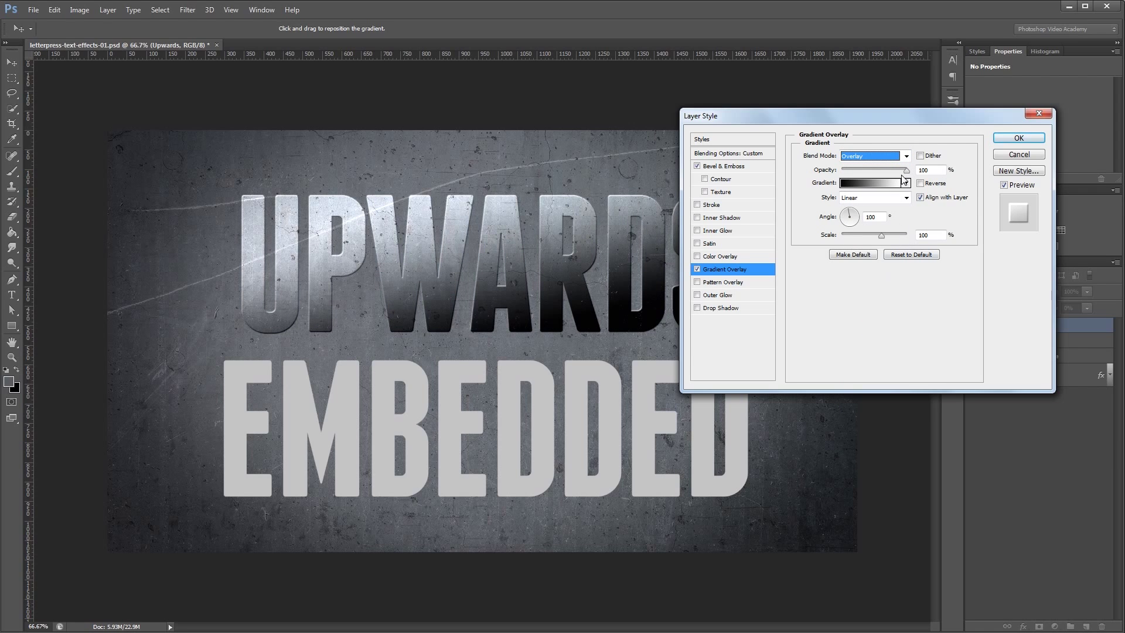
drag(908, 174, 845, 180)
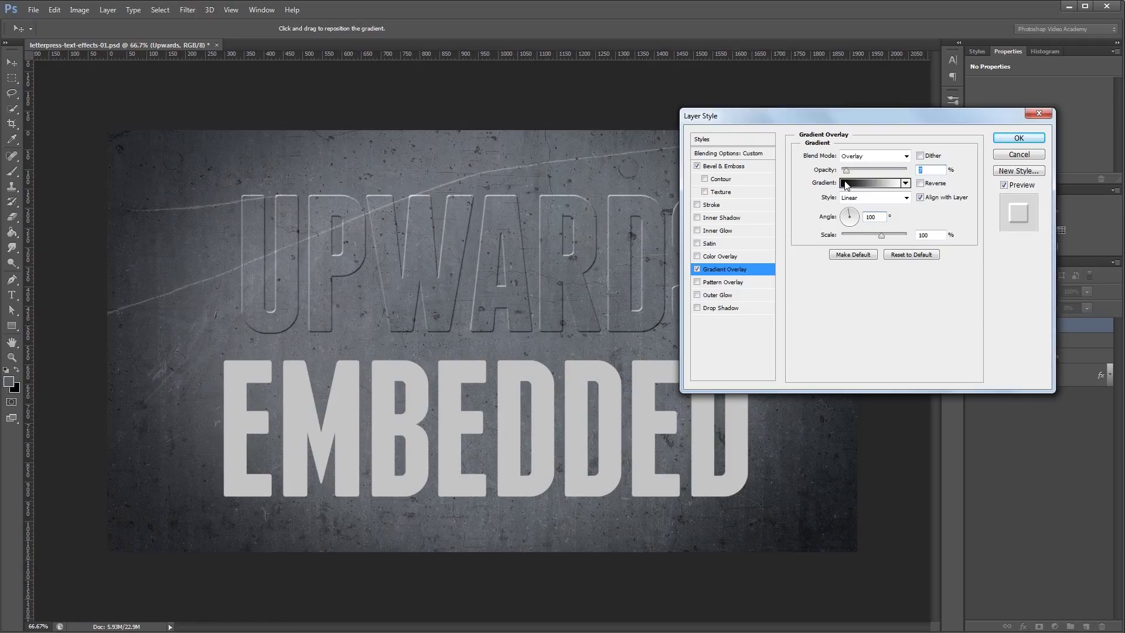
click(697, 270)
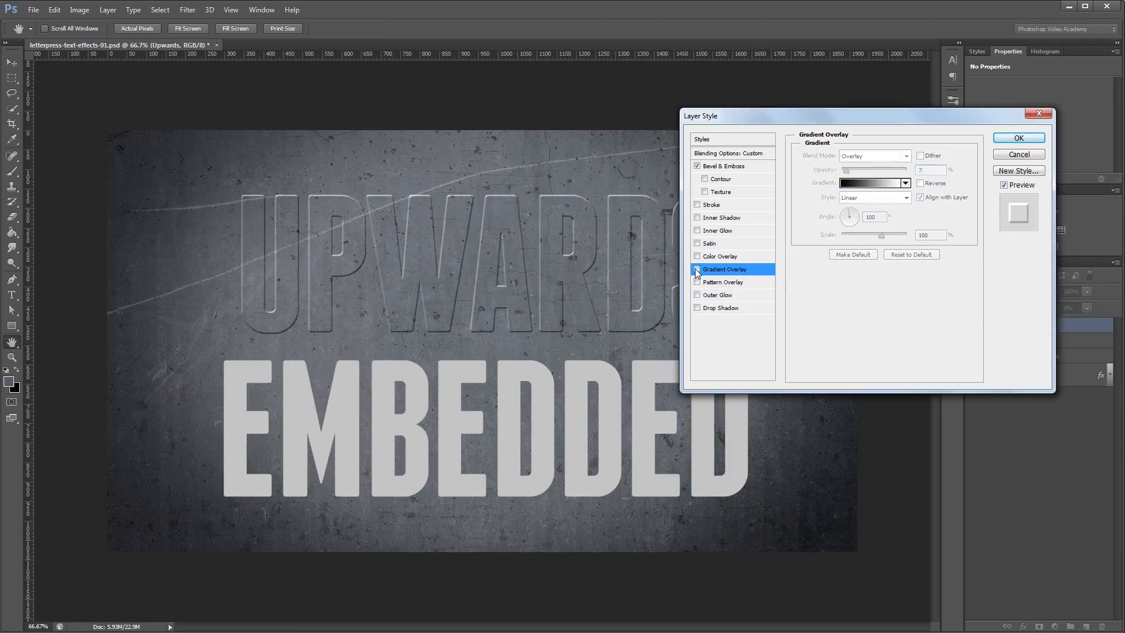
click(696, 270)
click(696, 270)
click(696, 270)
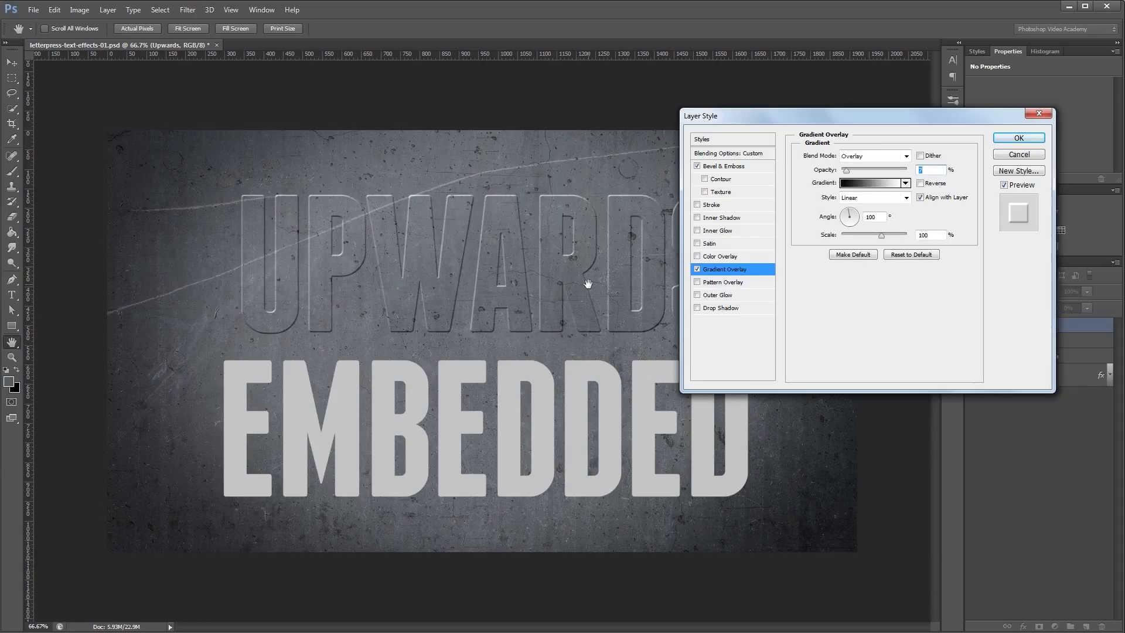
- Add a Drop Shadow to the Upwards layer with the Color Burn blend mode and a distance of 10 px
click(722, 308)
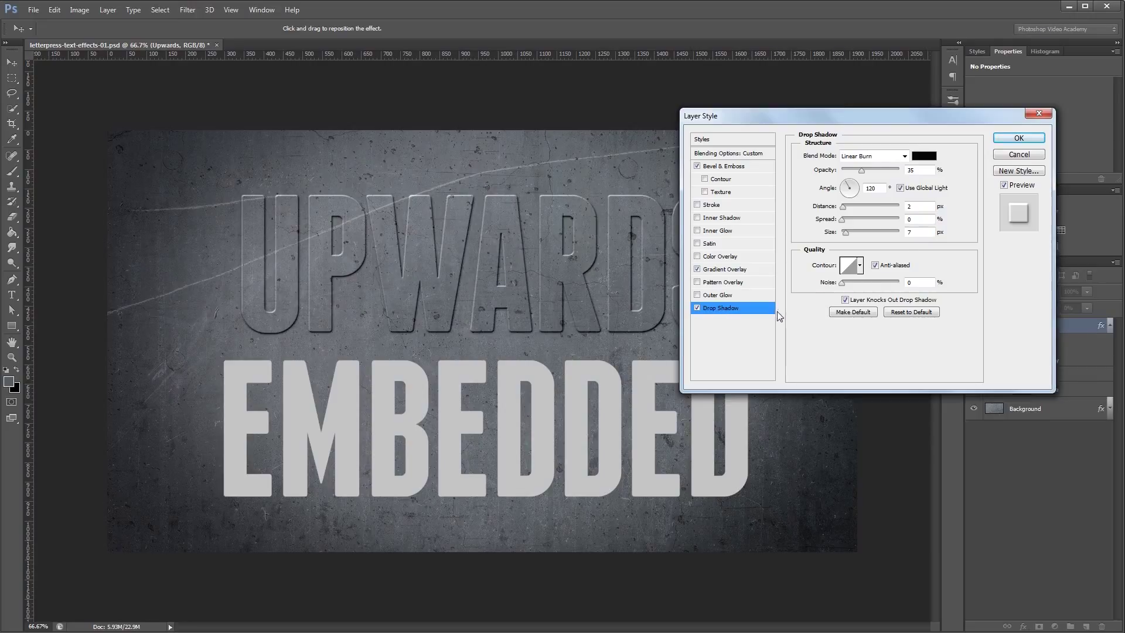
click(875, 157)
click(867, 215)
click(917, 207)
key(Up)
key(Up)
key(Up)
key(Up)
key(Up)
key(Up)
key(Up)
key(Up)
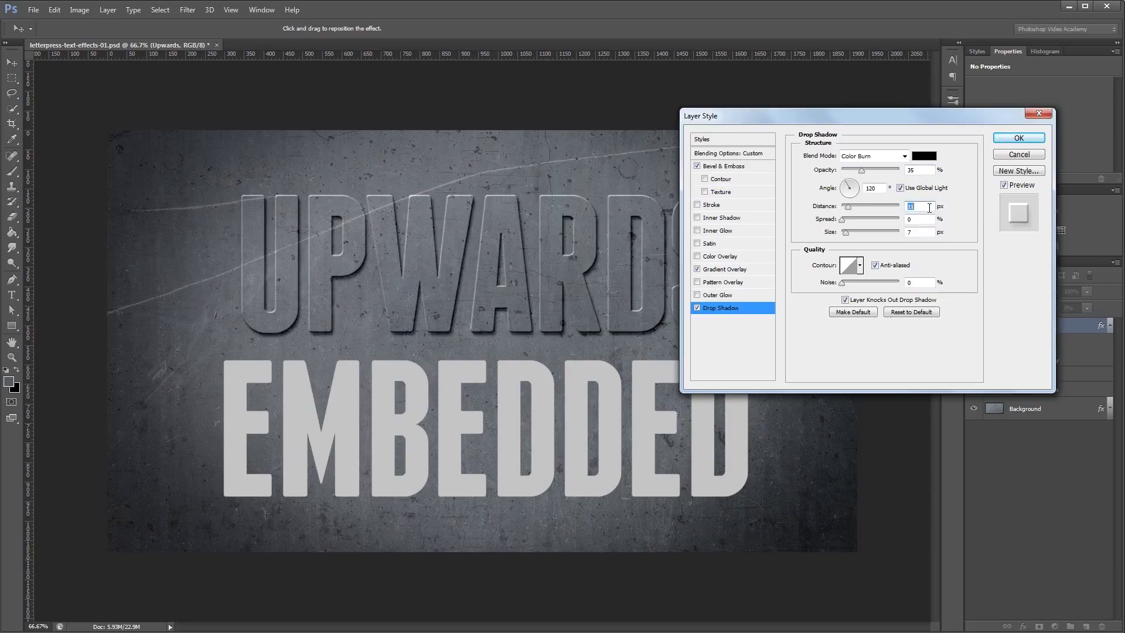
- Set the drop shadow's size to 15 px and spread to 10%, and apply the layer style to Upwards
click(918, 233)
key(Up)
key(Up)
key(Up)
key(Up)
key(Up)
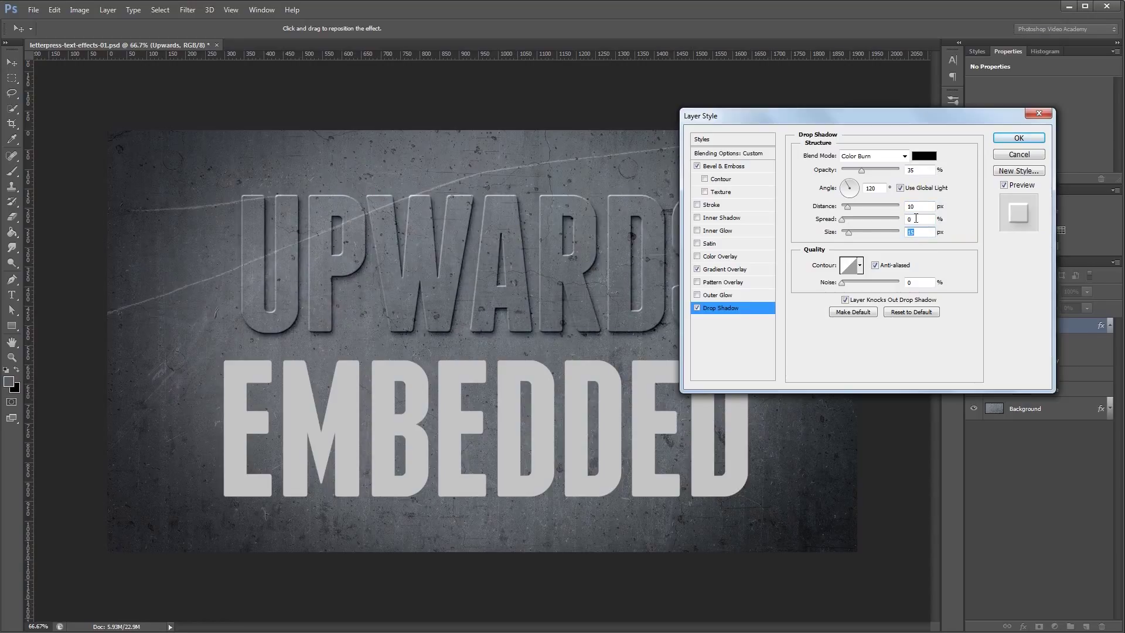
click(917, 219)
key(shift+Up)
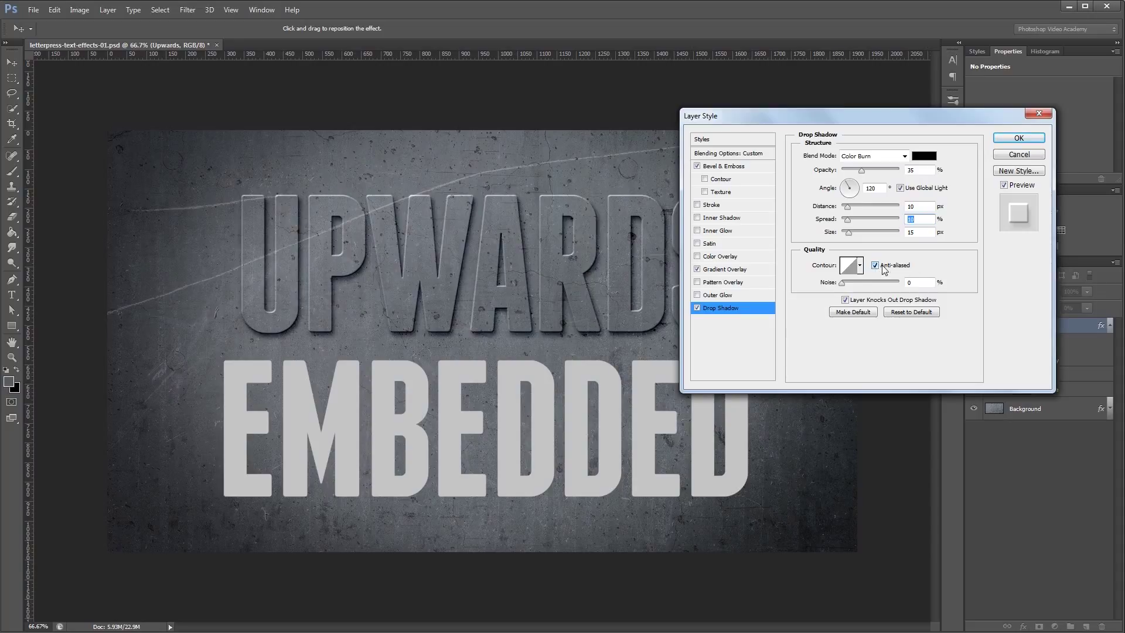
click(859, 266)
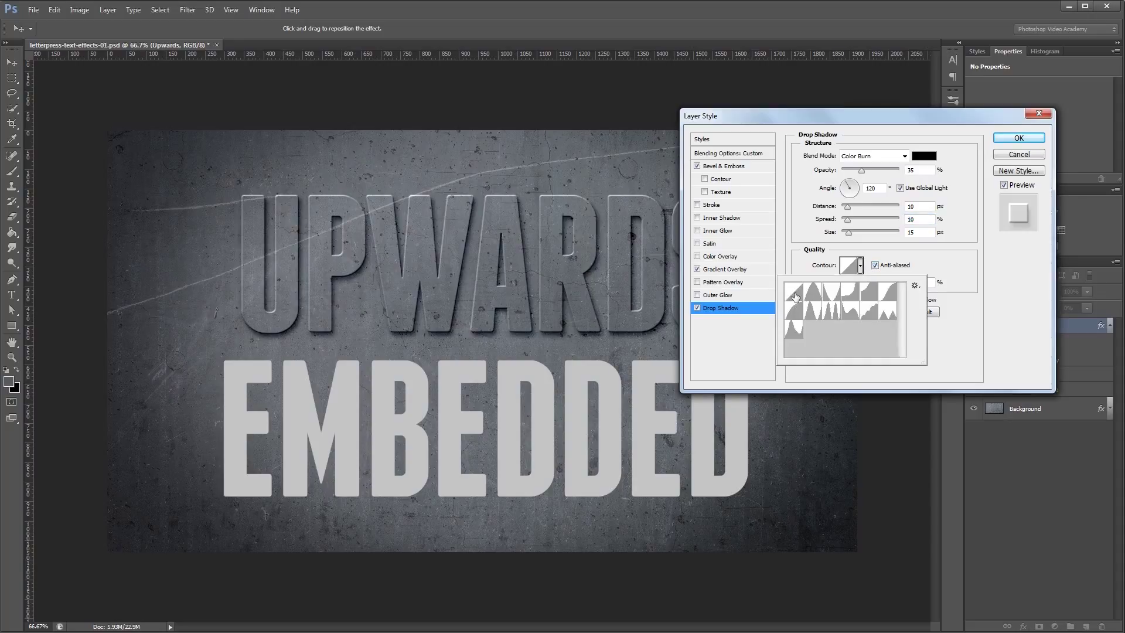
click(859, 266)
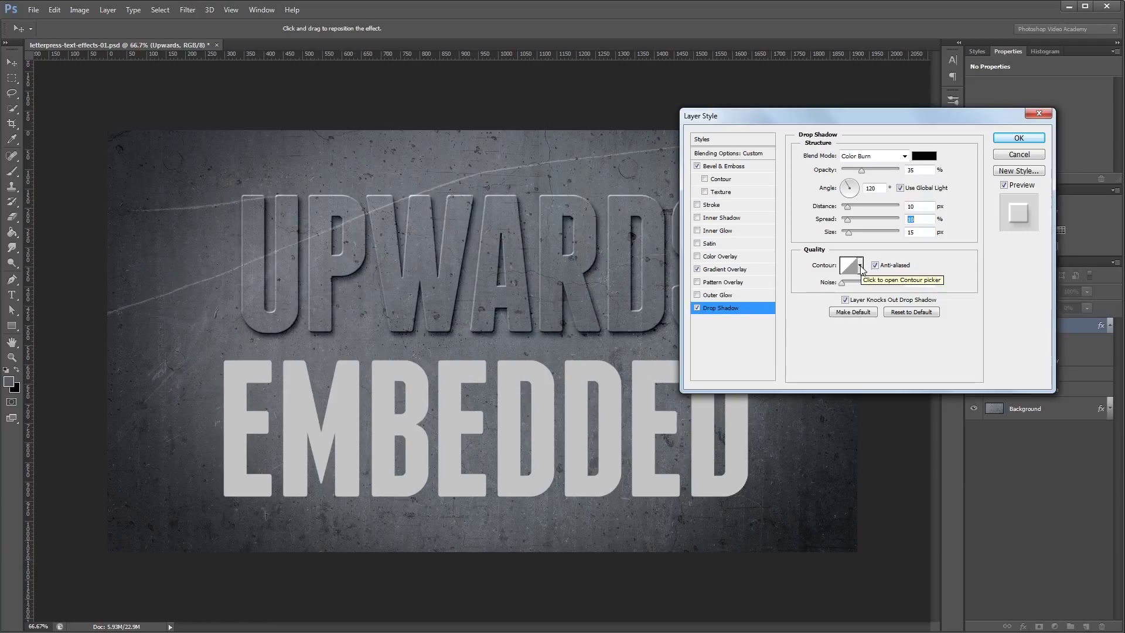
click(1019, 138)
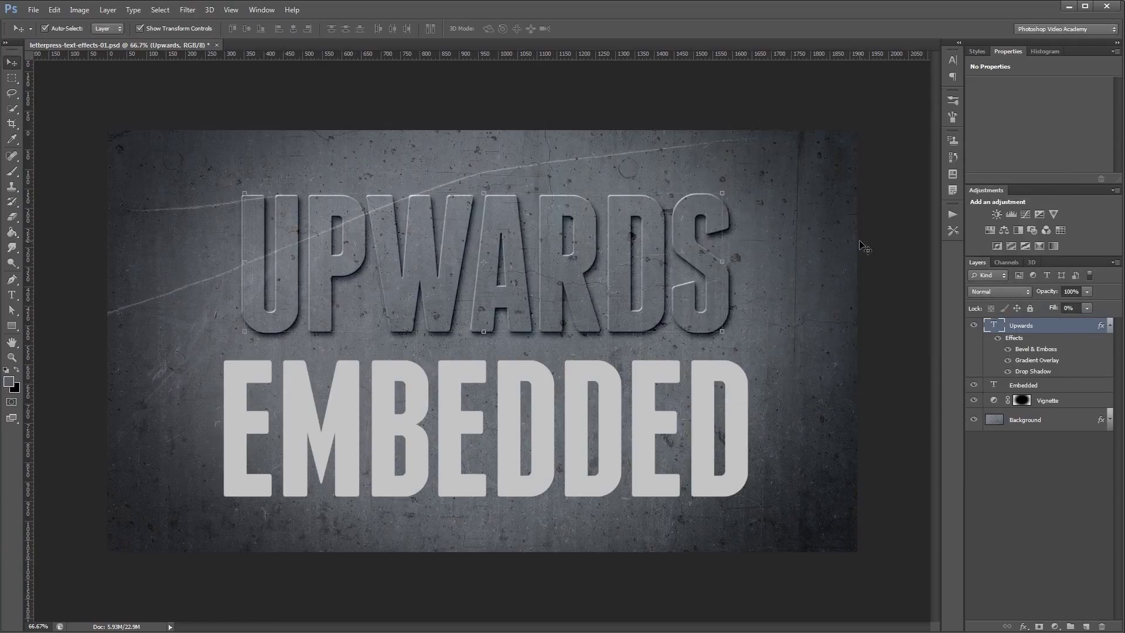
click(892, 305)
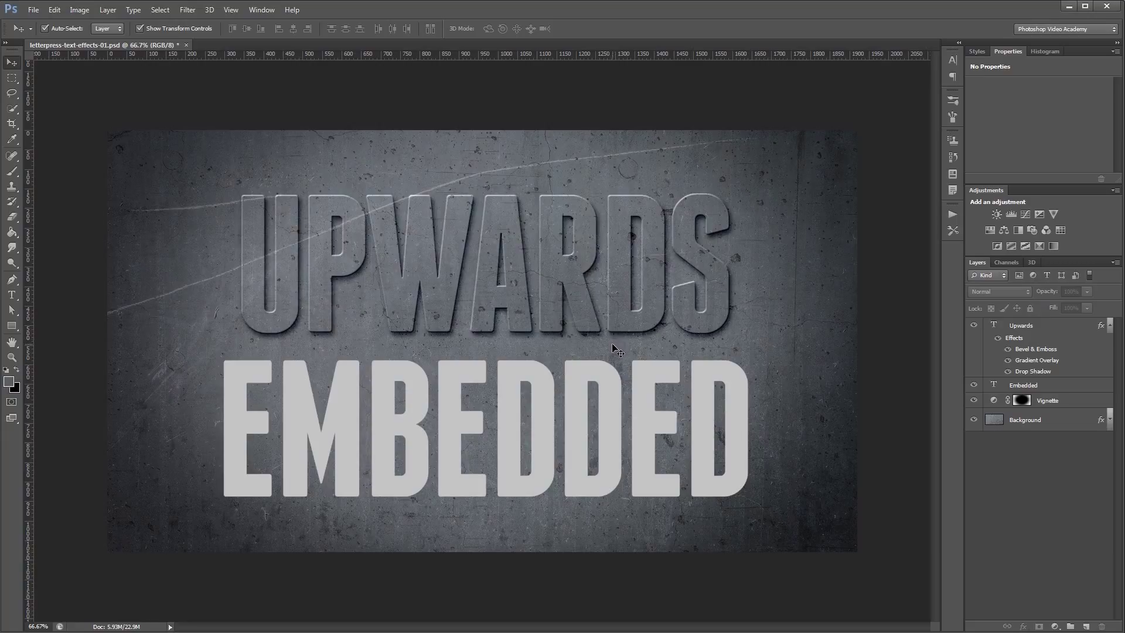
- Set the fill of the Embedded text layer to 0%
click(572, 388)
click(1071, 307)
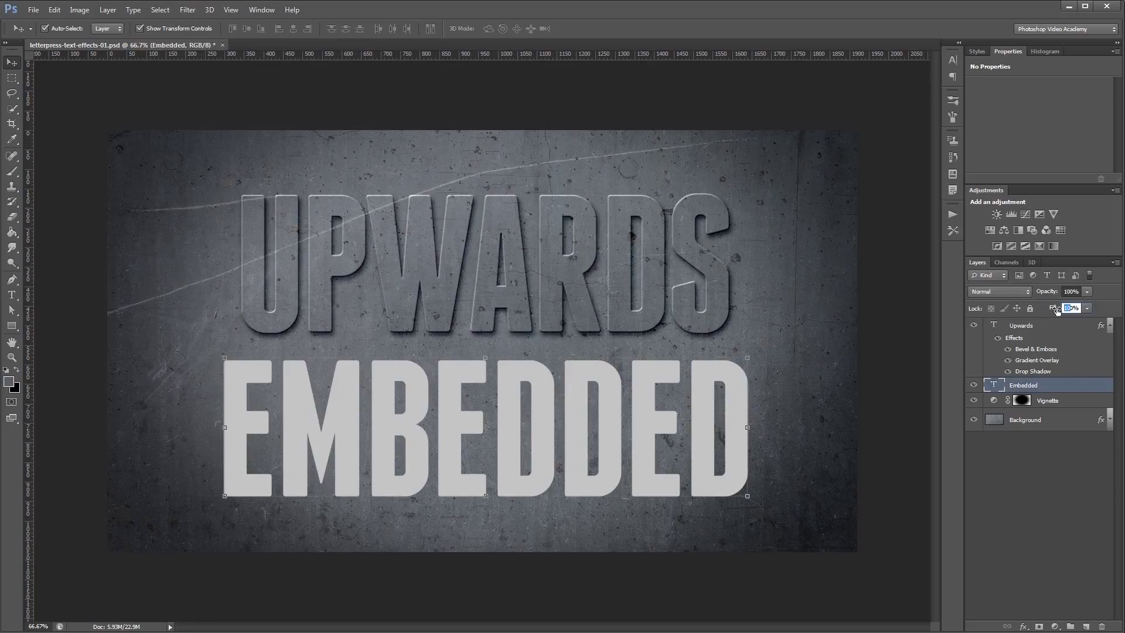
text(0)
key(Return)
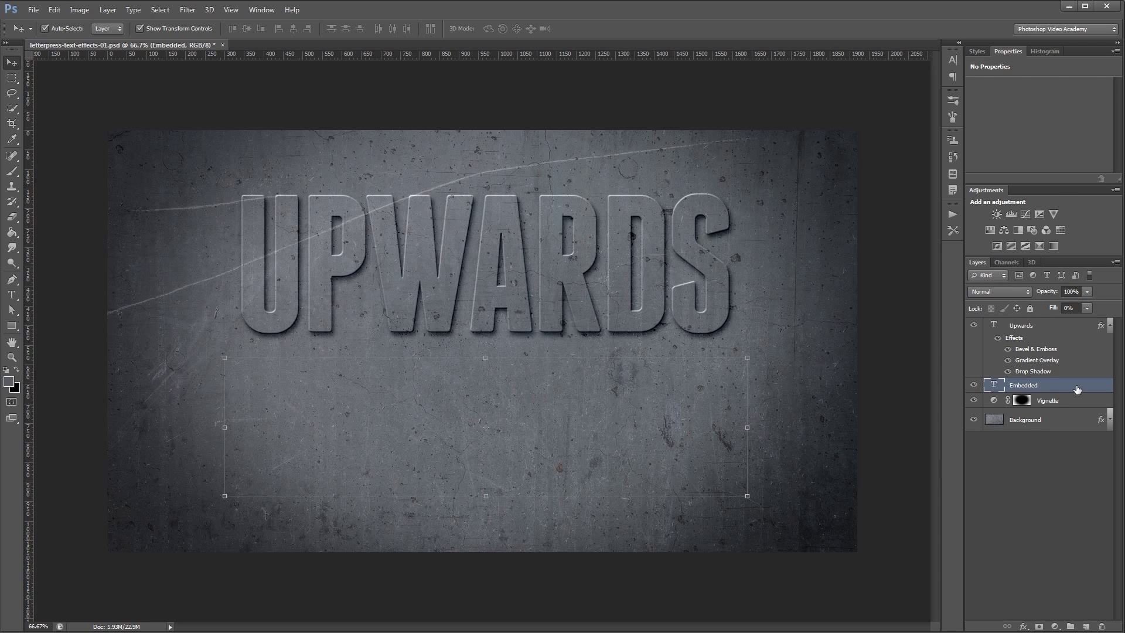
- Add a Bevel & Emboss effect to the Embedded layer using the Emboss style with its direction set to Down
double_click(1077, 389)
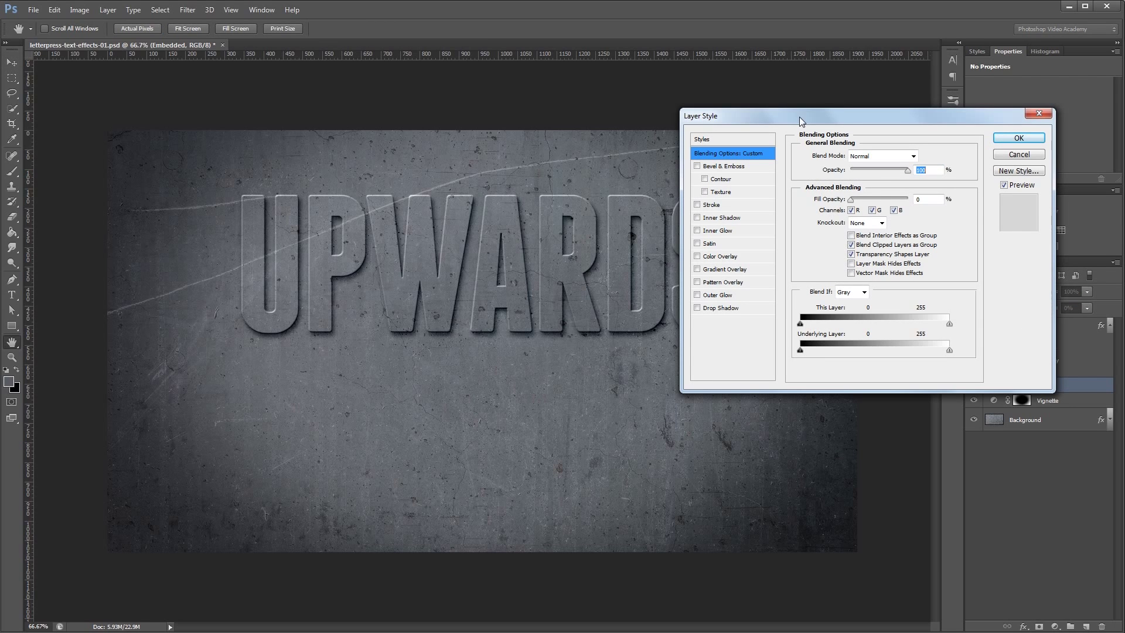
click(727, 166)
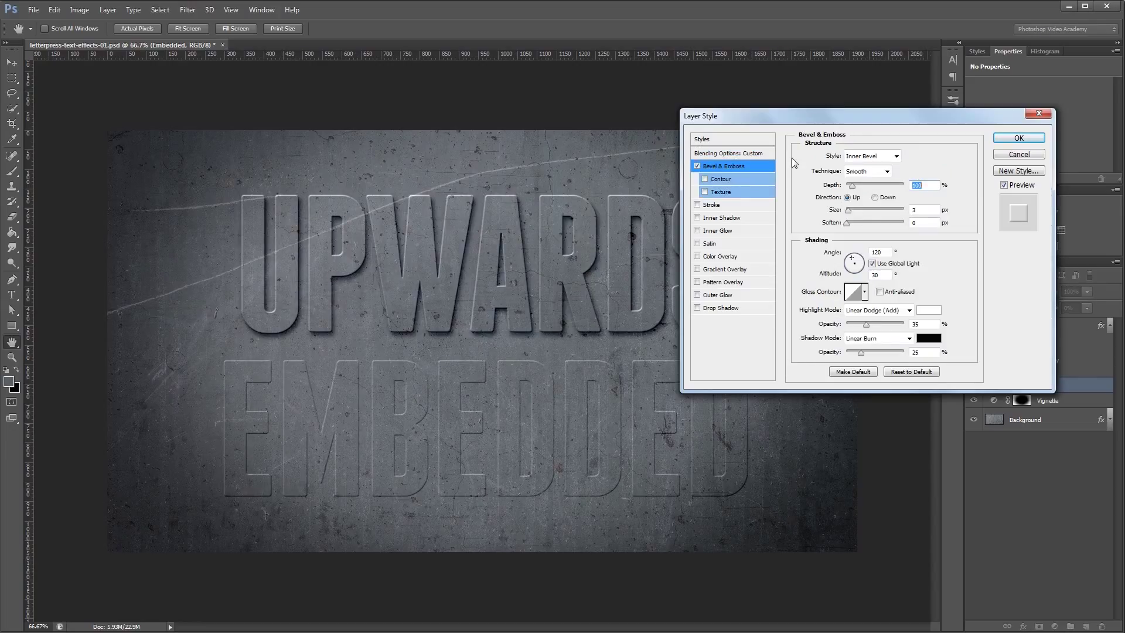
click(877, 156)
click(866, 183)
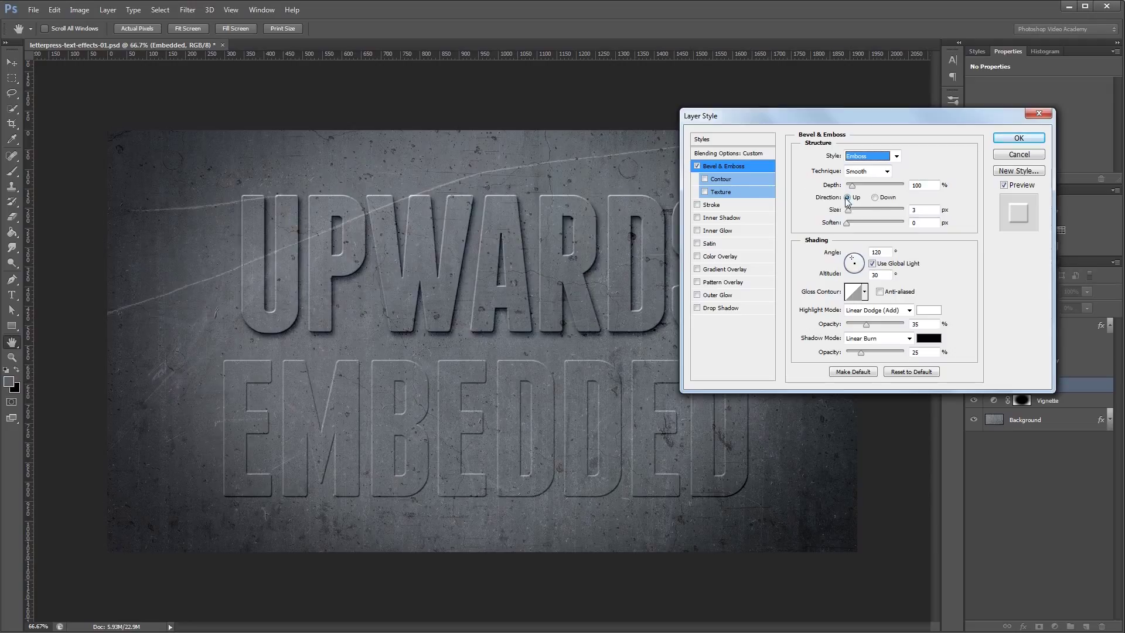
click(874, 198)
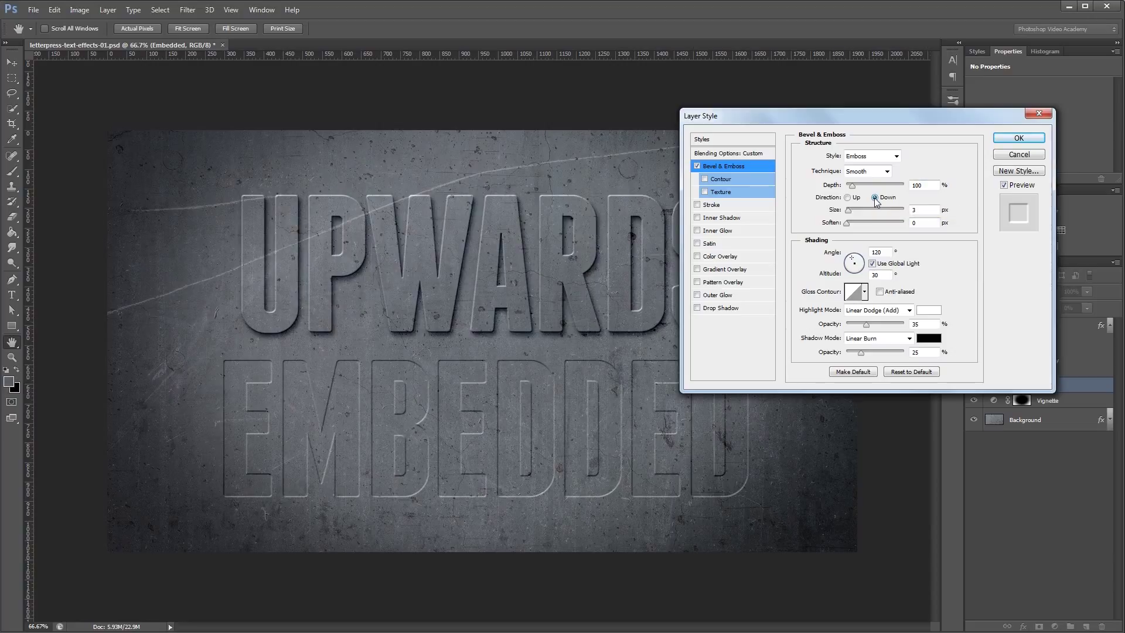
click(924, 210)
- Add a Color Overlay to the Embedded layer and set its color to black
click(733, 256)
click(923, 155)
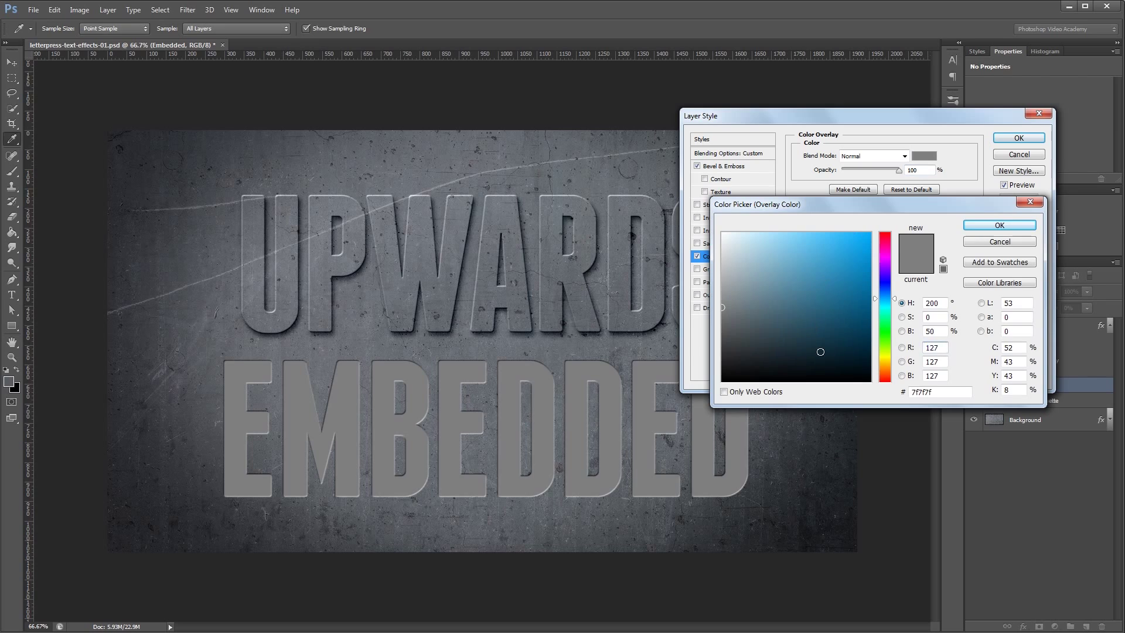
click(732, 398)
click(990, 224)
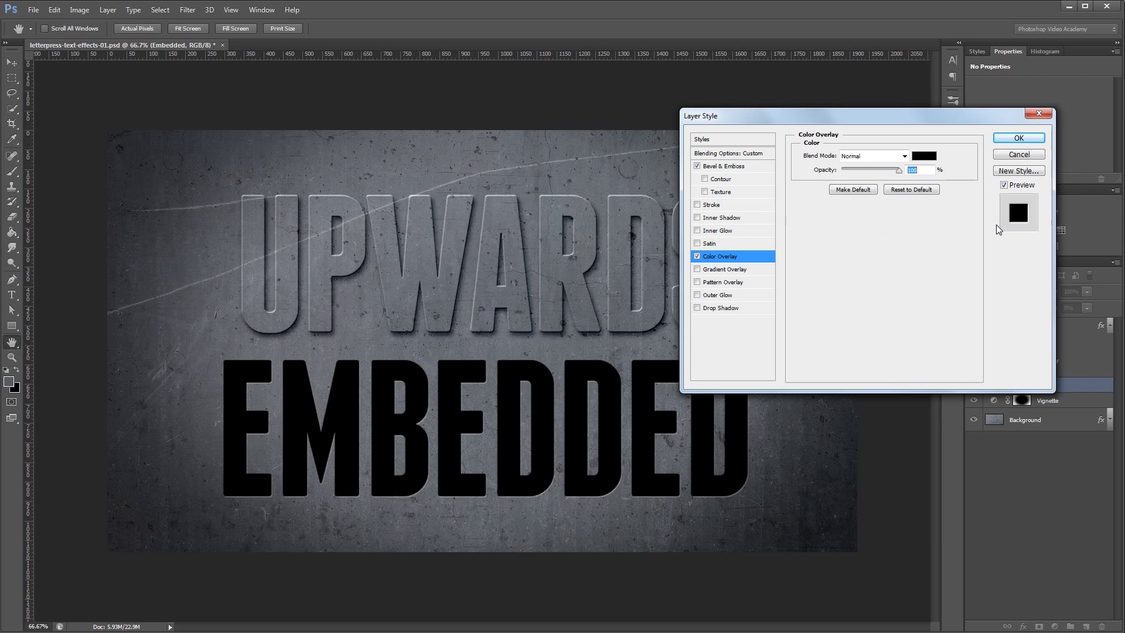
- Set the Embedded layer's Color Overlay to Color Burn blend mode with 10% opacity
click(869, 156)
click(872, 216)
drag(898, 170, 847, 175)
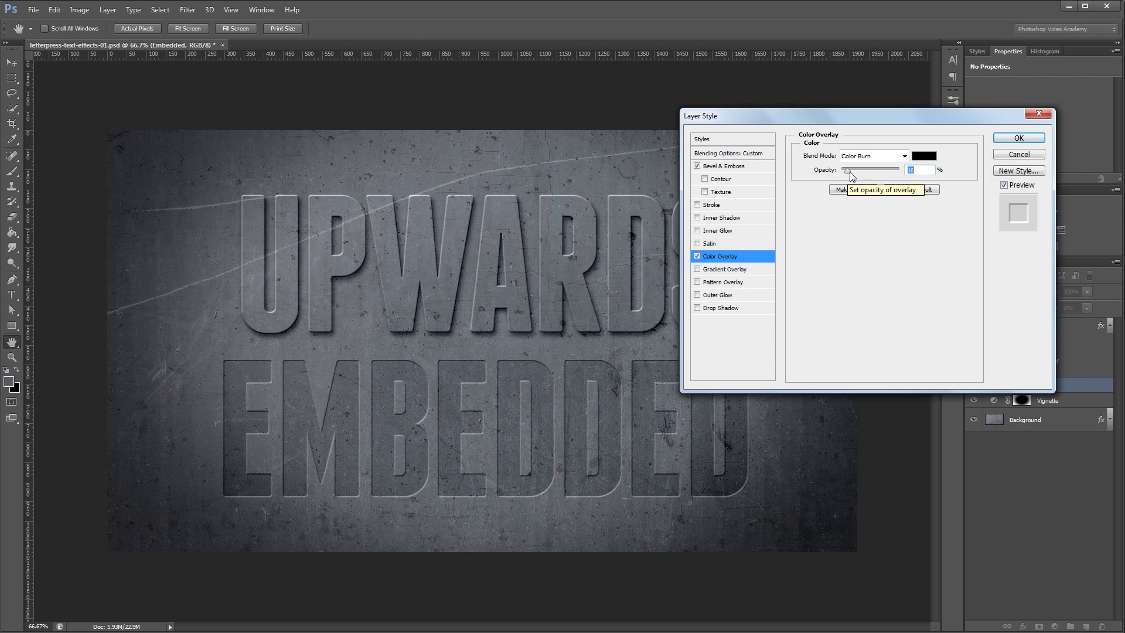
- Add an Inner Shadow to the Embedded layer using Color Burn blend mode at 25% opacity
click(722, 217)
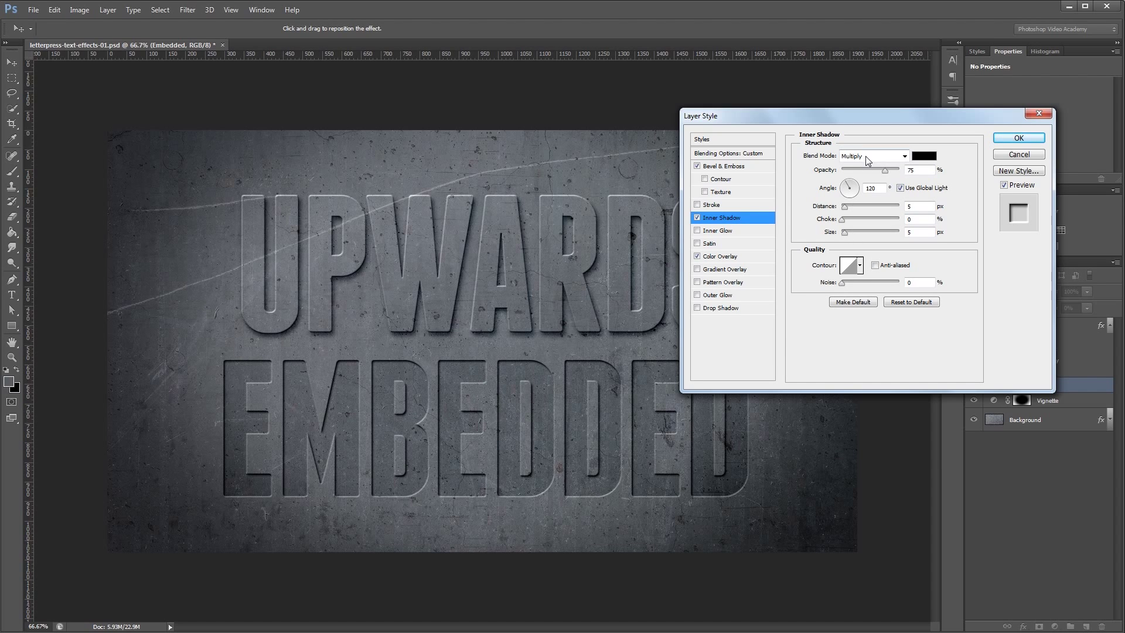
click(868, 155)
click(872, 215)
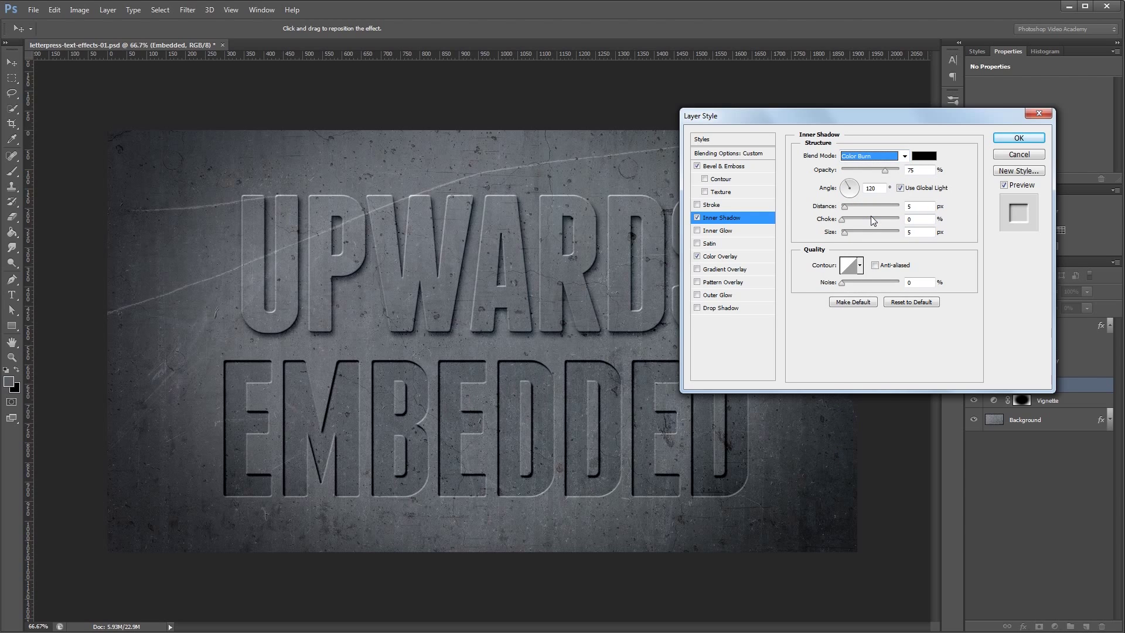
drag(885, 170, 855, 177)
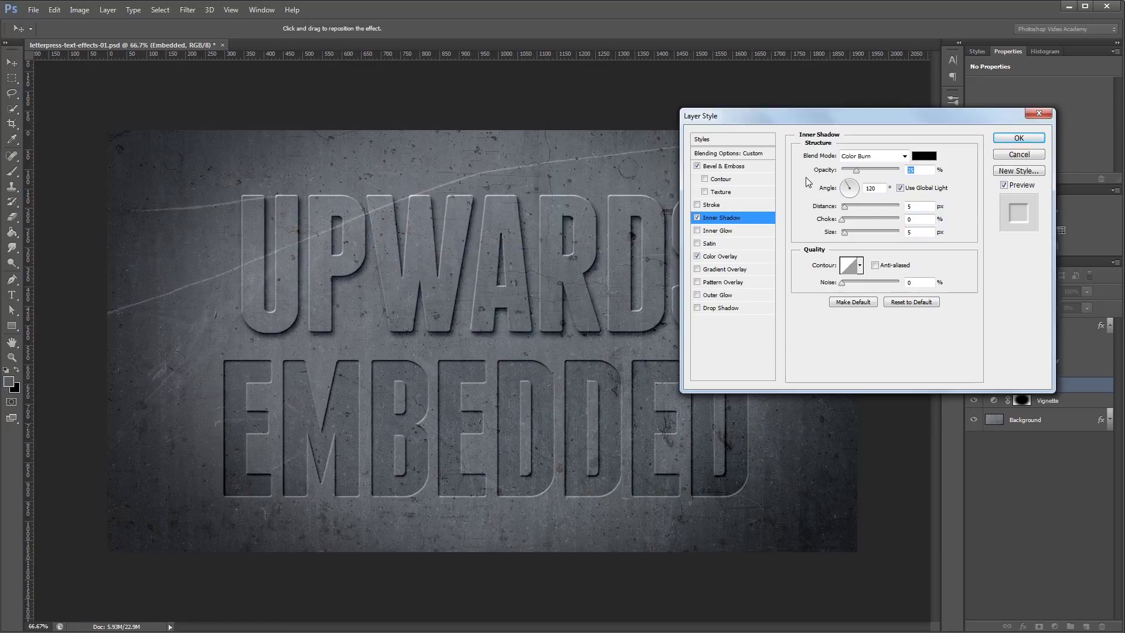
- Set the inner shadow's distance to 4 px, slightly increase its size, and apply the layer style to Embedded
click(911, 208)
key(Down)
click(915, 231)
key(Up)
key(Up)
key(Up)
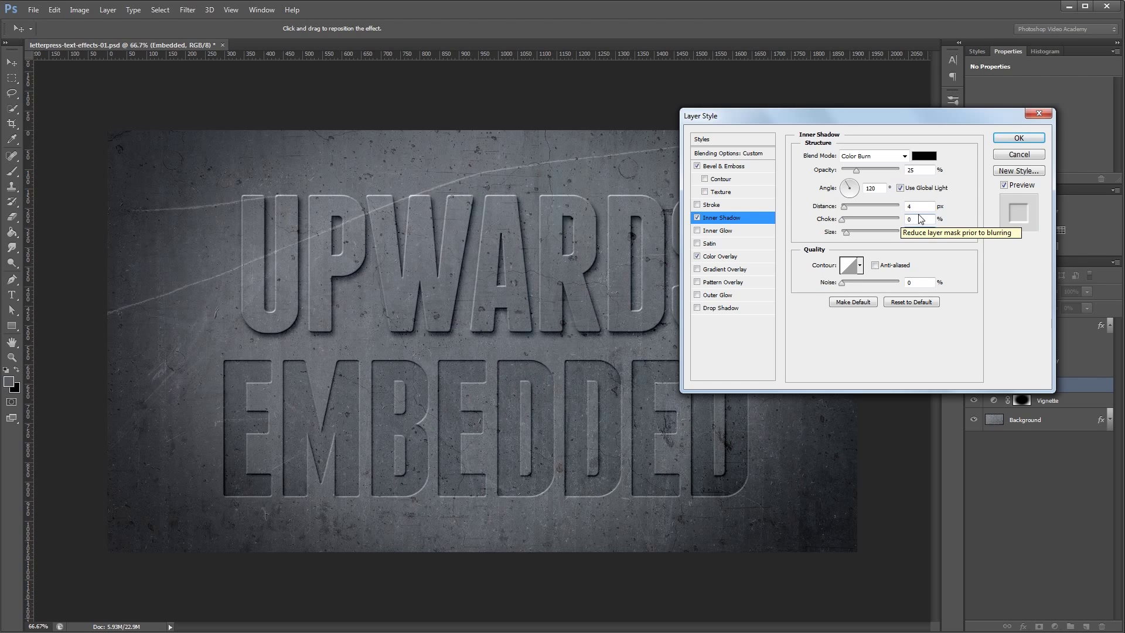
click(1016, 139)
click(898, 237)
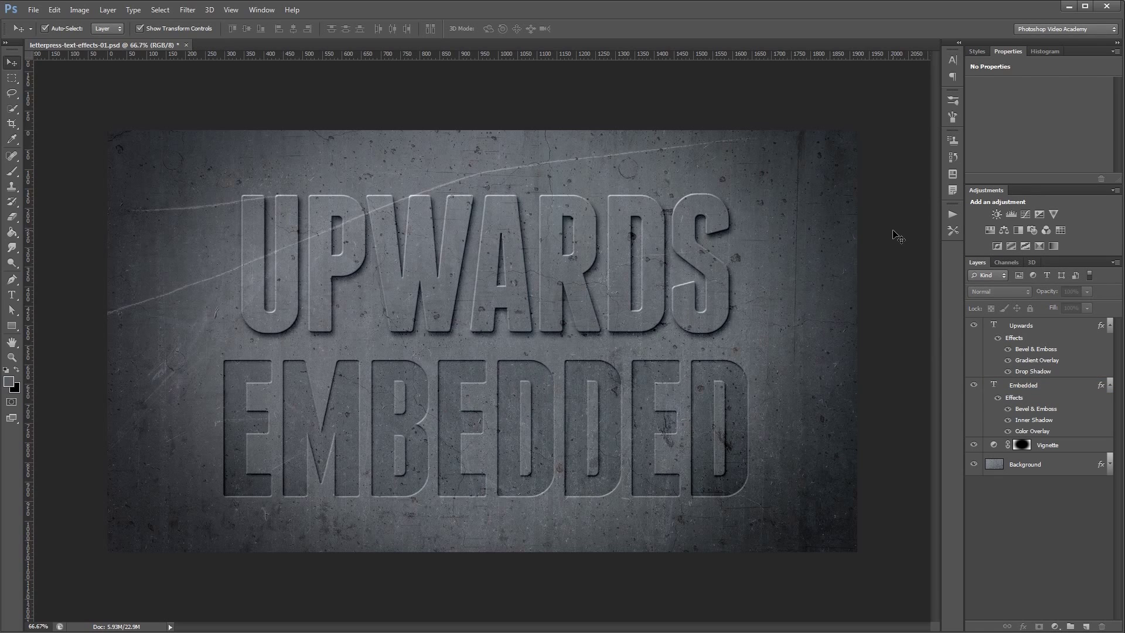